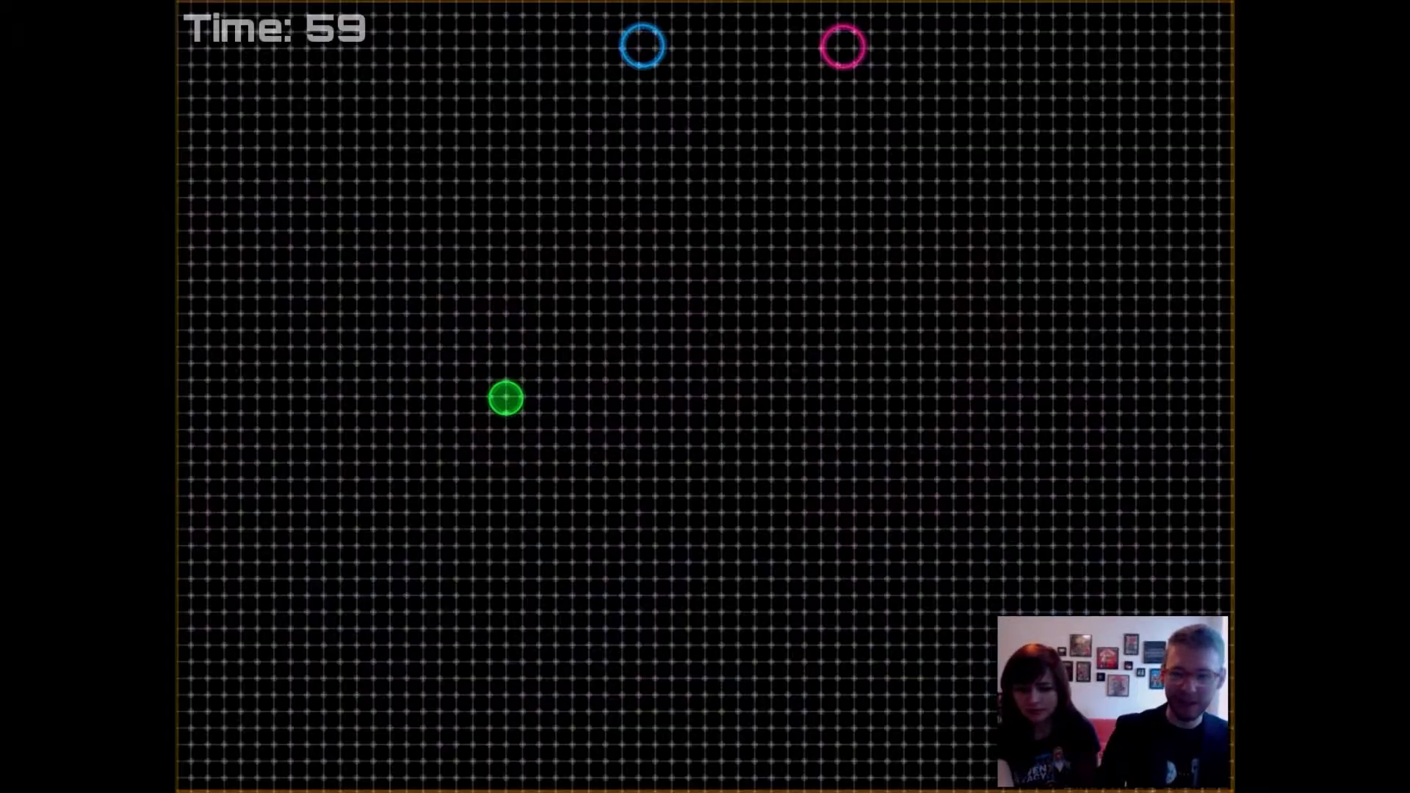
pyautogui.press('Down')
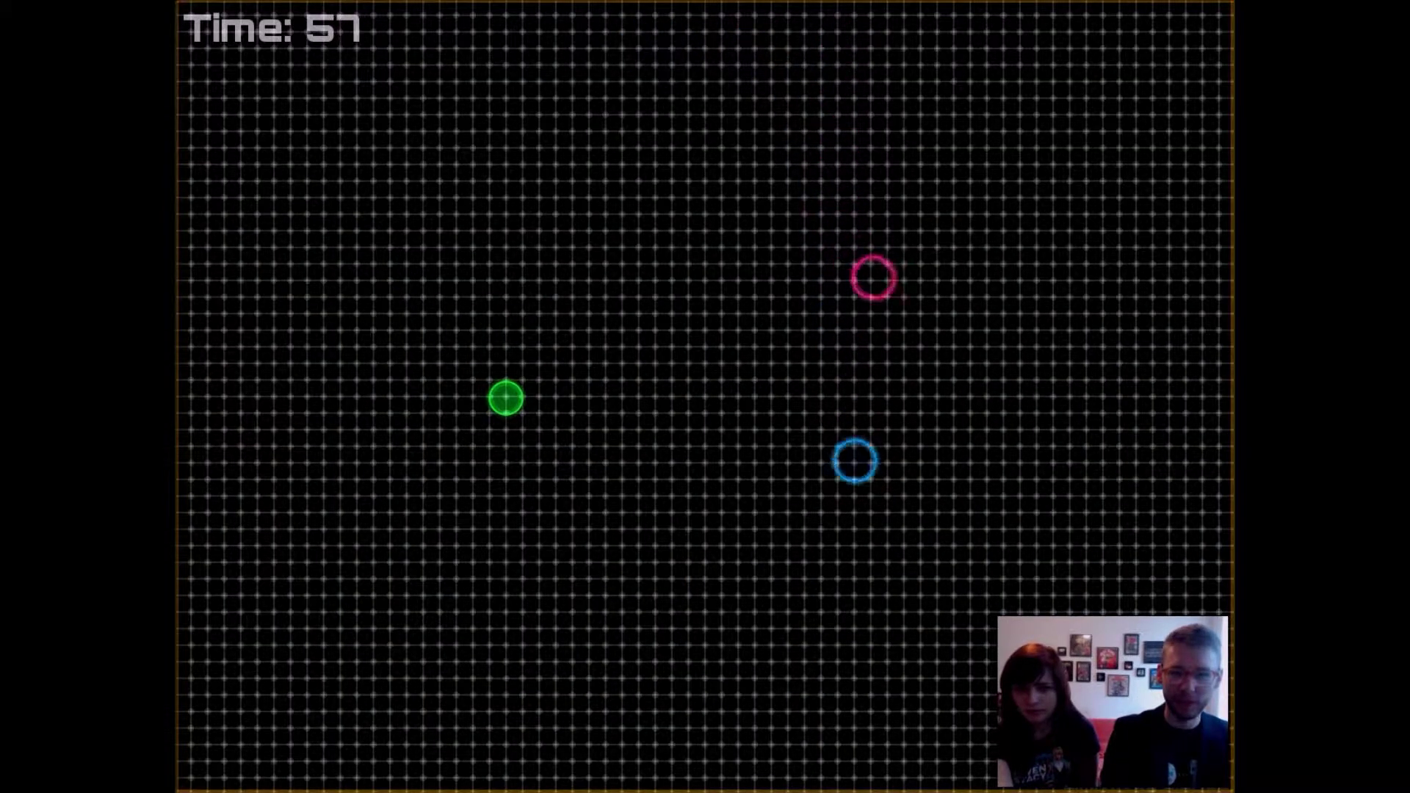
pyautogui.press('space')
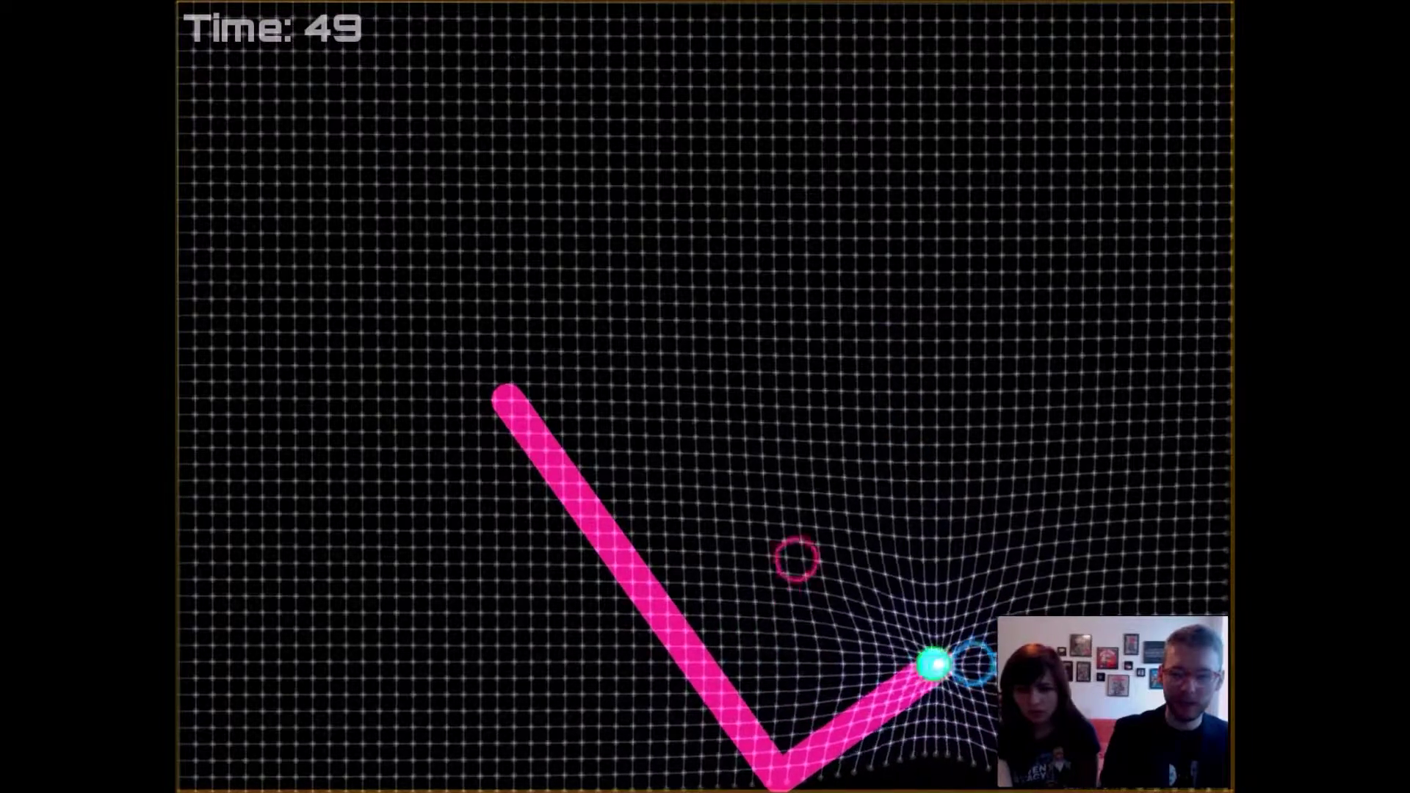
pyautogui.press('space')
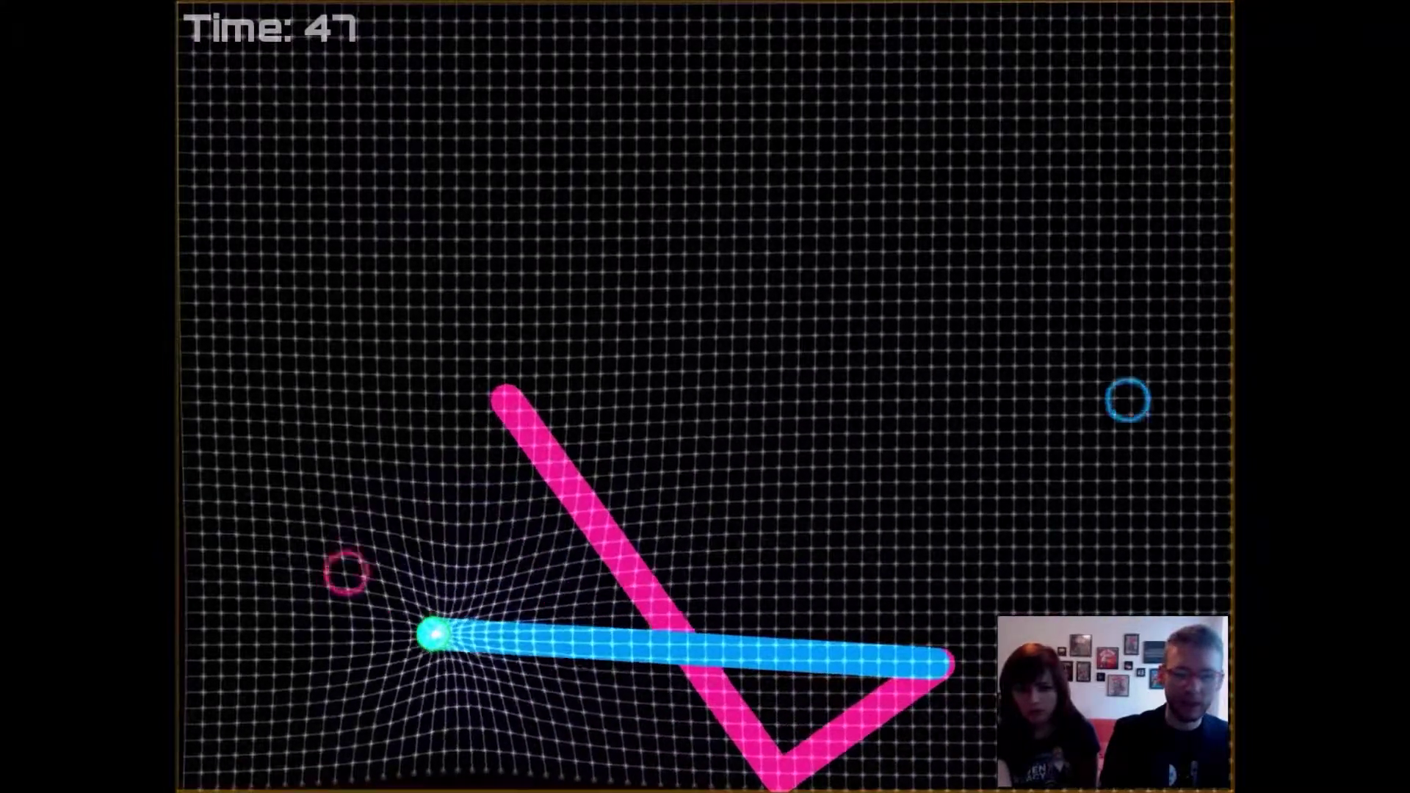
pyautogui.press('space')
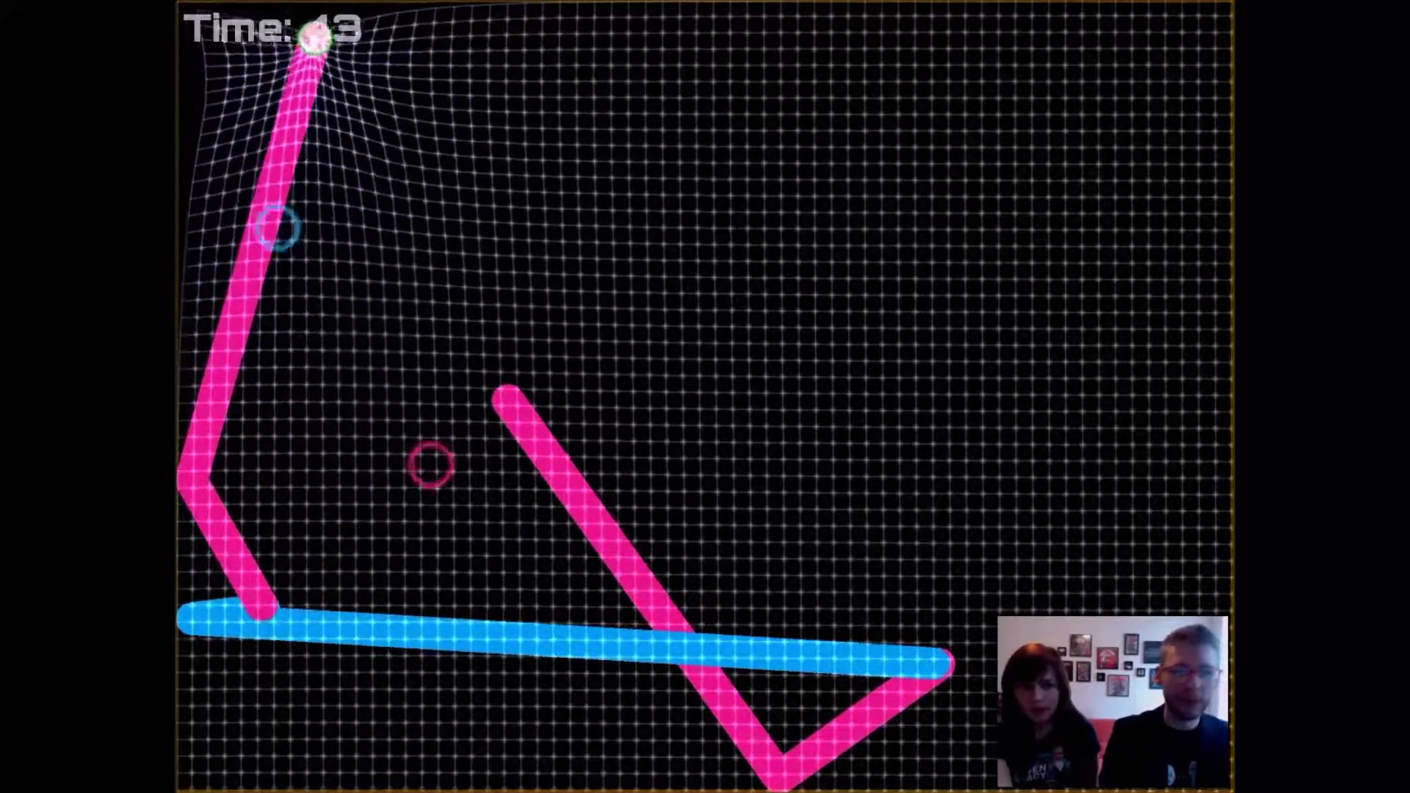
pyautogui.press('space')
pyautogui.press('space')
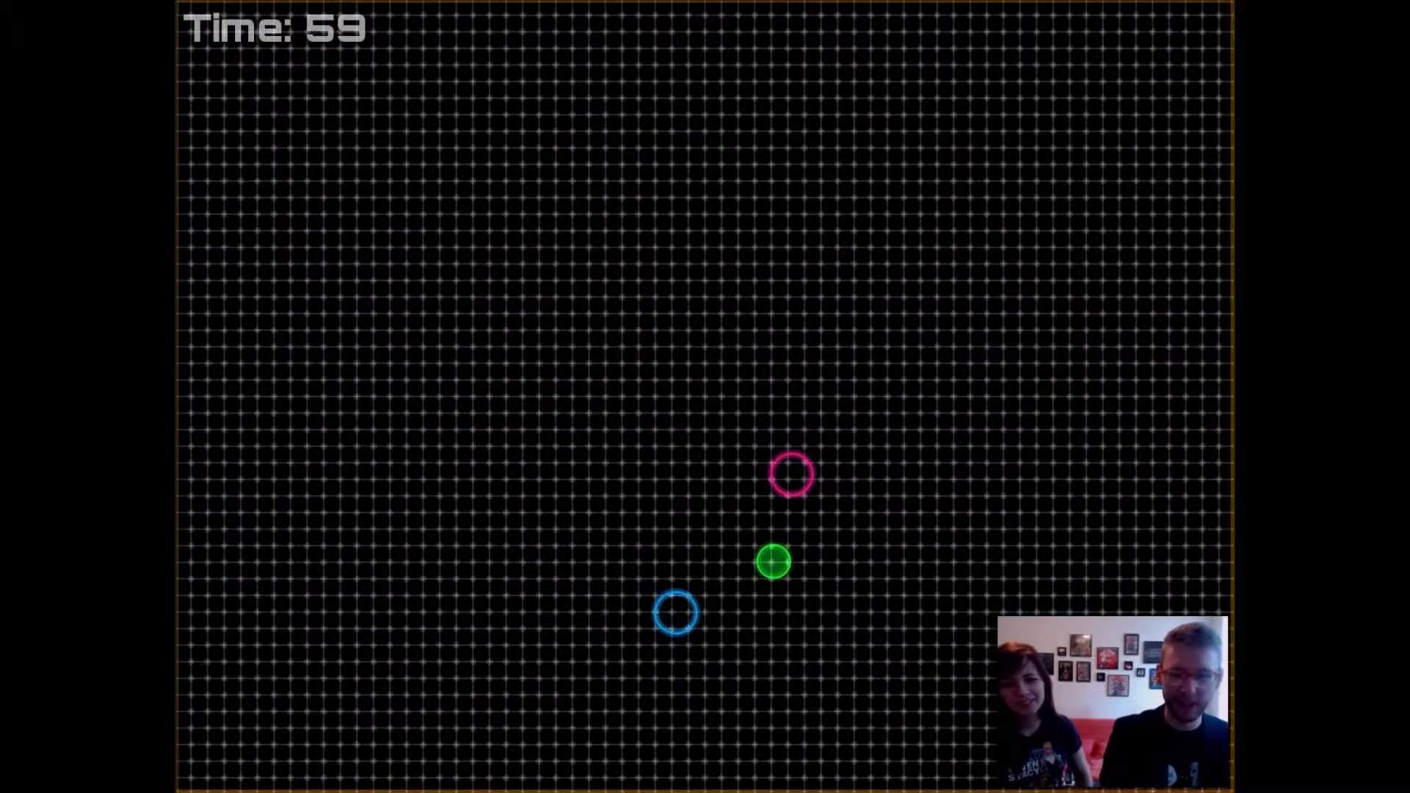
pyautogui.press('Up')
pyautogui.press('Left')
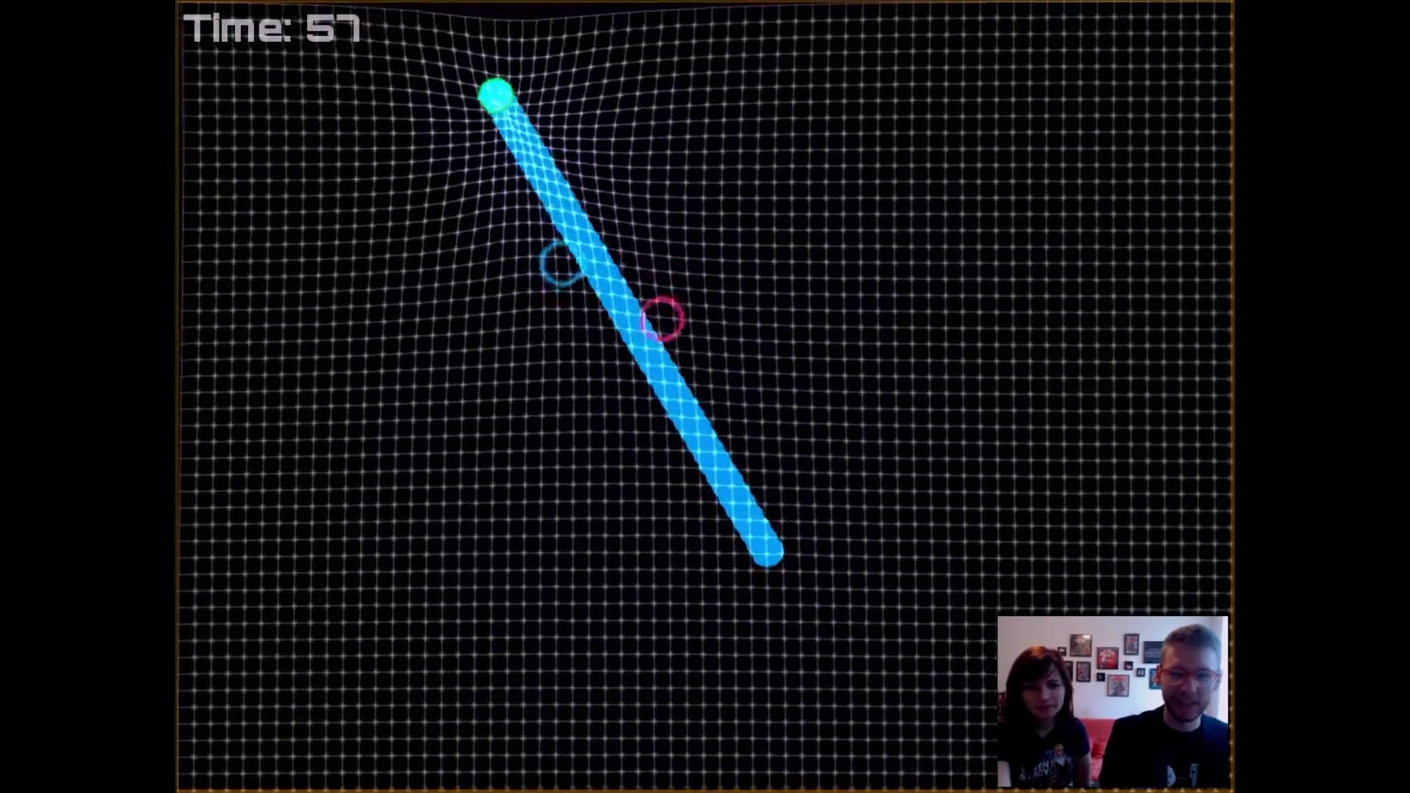
pyautogui.press('Down')
pyautogui.press('Right')
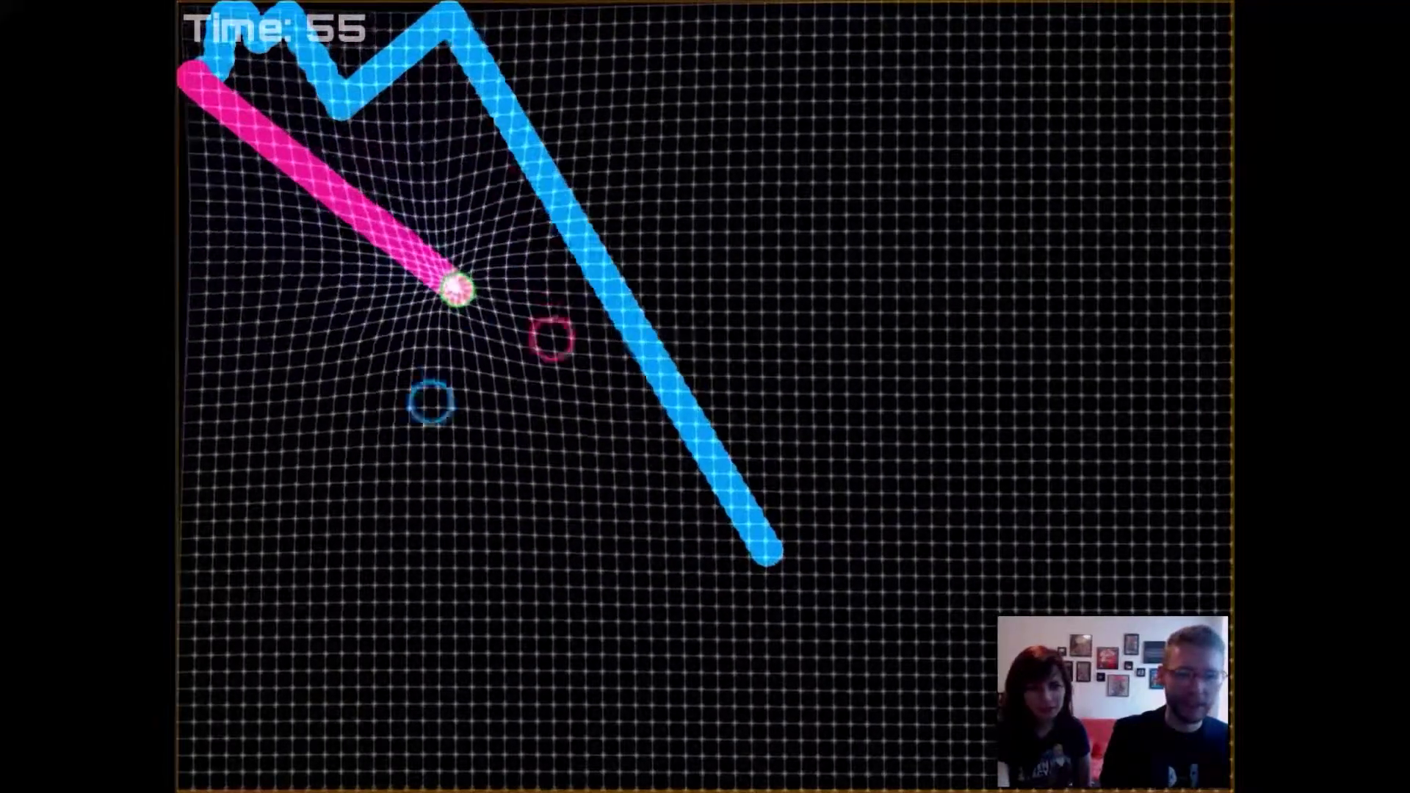